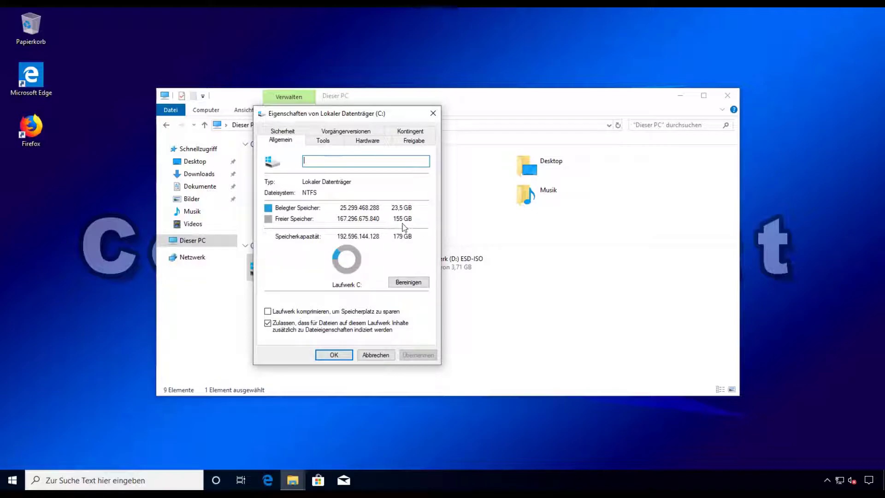
Dismiss the drive C: properties and open Datenträgerverwaltung in Computerverwaltung.
{"action": "left_click", "coordinate": [376, 355]}
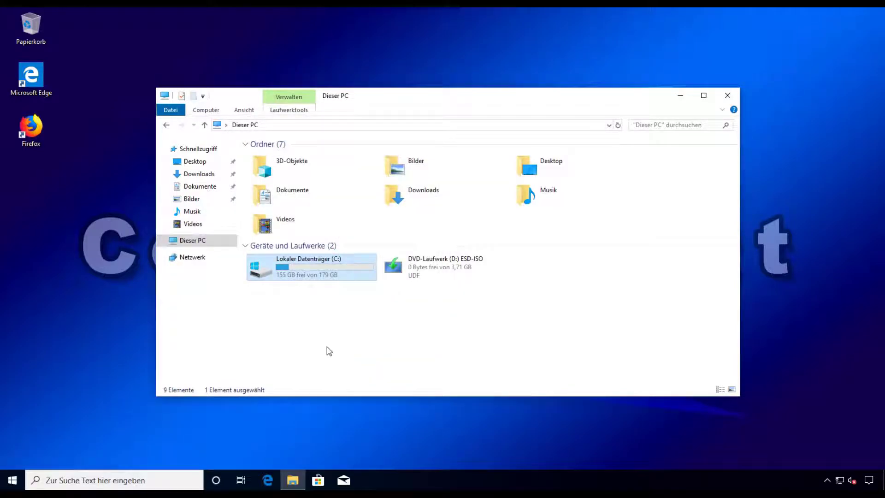
{"action": "left_click", "coordinate": [22, 475]}
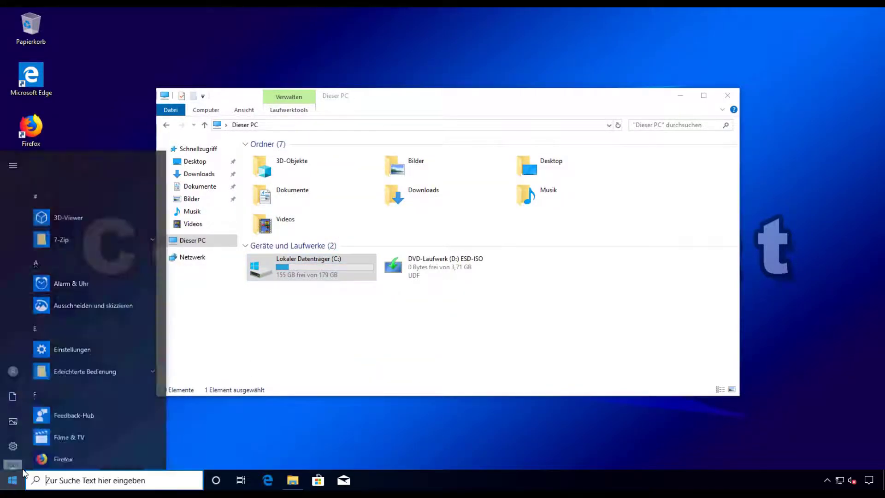
{"action": "type", "text": "Verwaltung"}
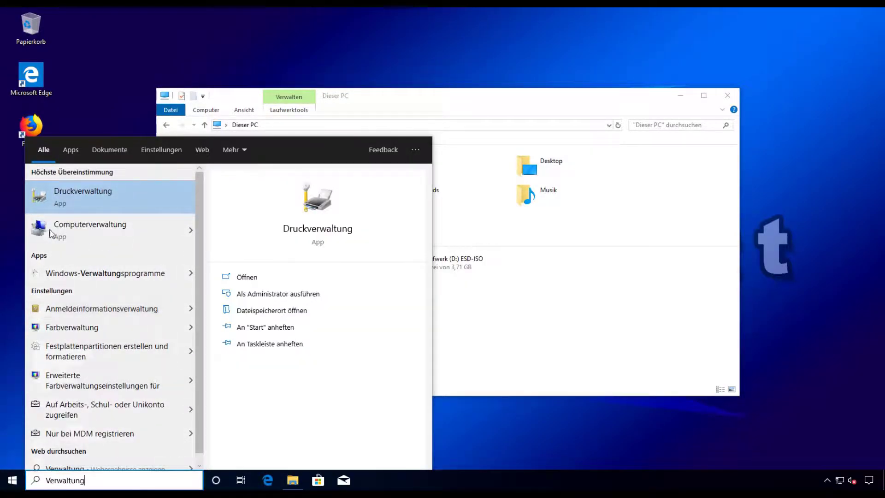
{"action": "left_click", "coordinate": [73, 229]}
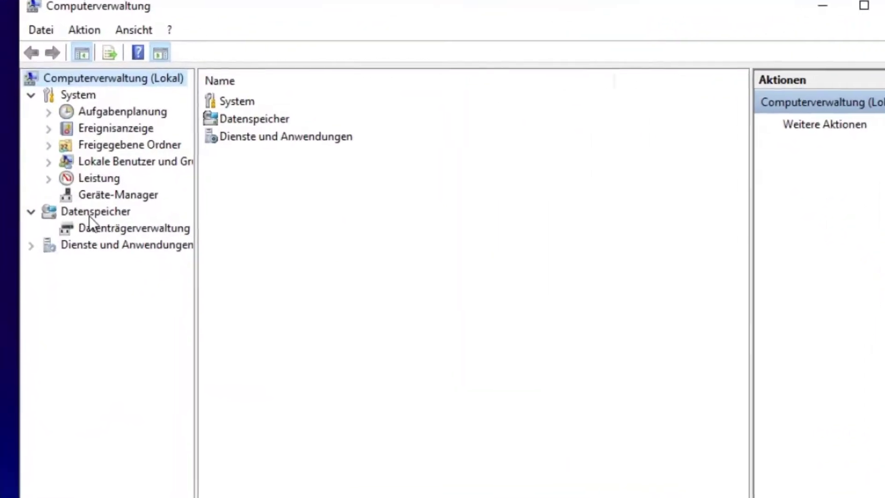
{"action": "left_click", "coordinate": [123, 238]}
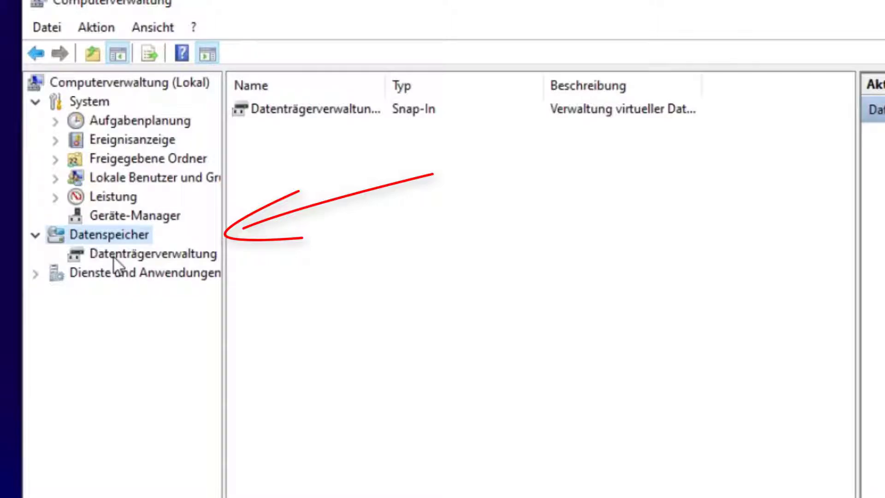
{"action": "left_click", "coordinate": [112, 255]}
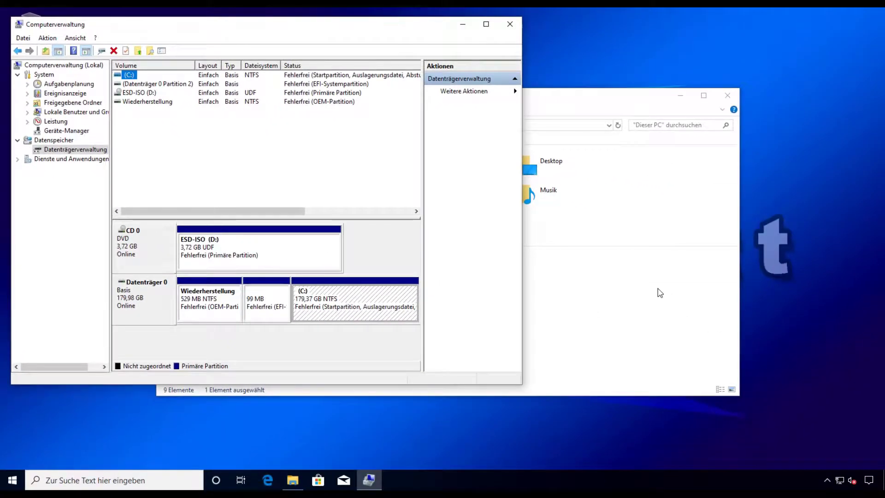
Shrink the C: volume on Datenträger 0 by 50000 MB.
{"action": "left_click", "coordinate": [647, 294]}
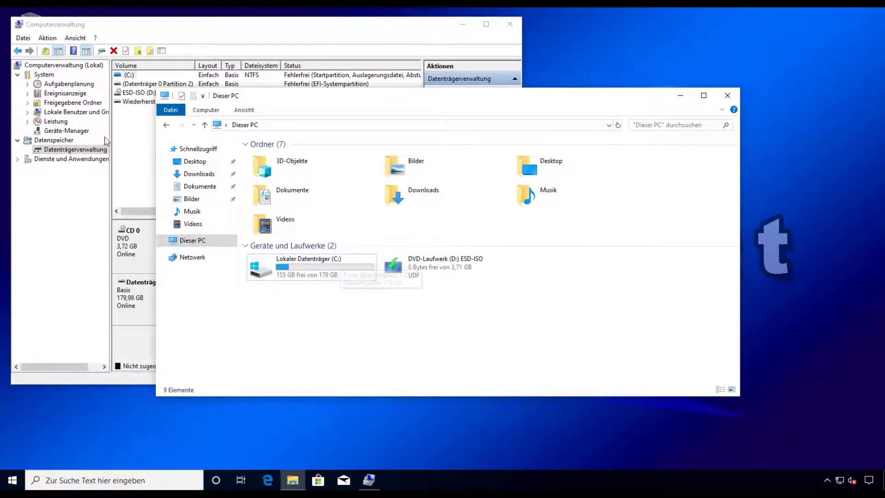
{"action": "left_click", "coordinate": [136, 164]}
{"action": "left_click", "coordinate": [359, 319]}
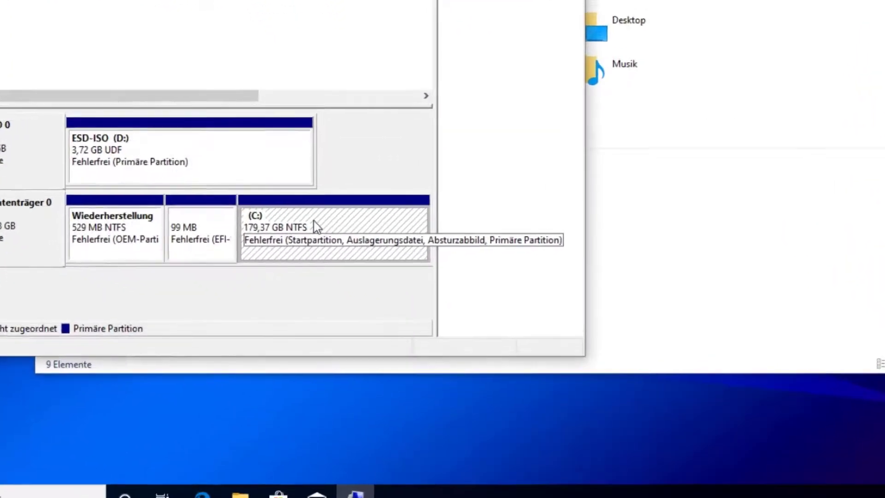
{"action": "right_click", "coordinate": [342, 295]}
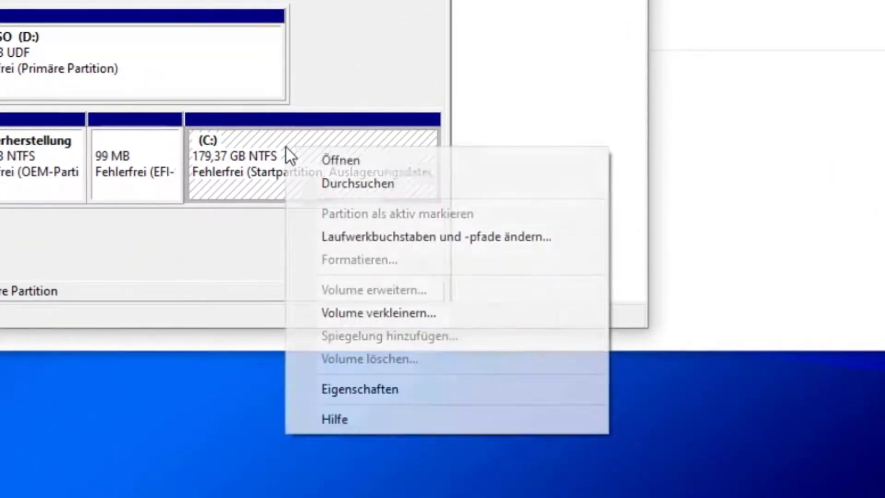
{"action": "left_click", "coordinate": [347, 317]}
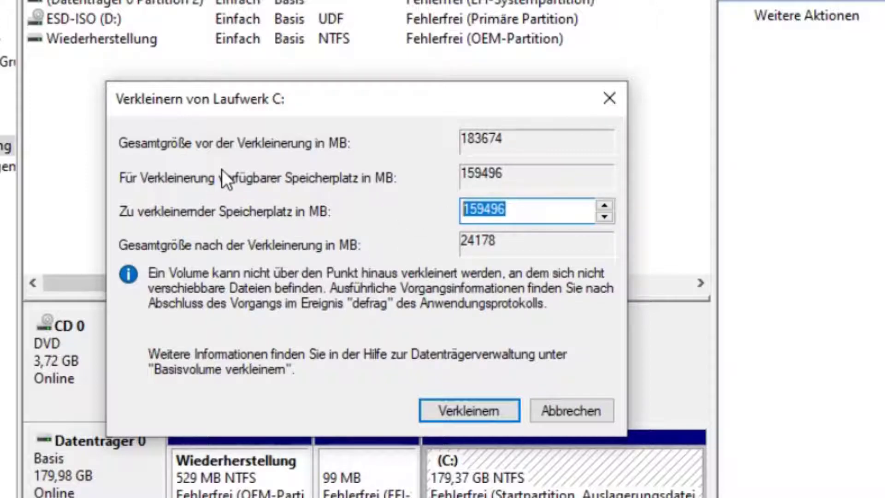
{"action": "type", "text": "50"}
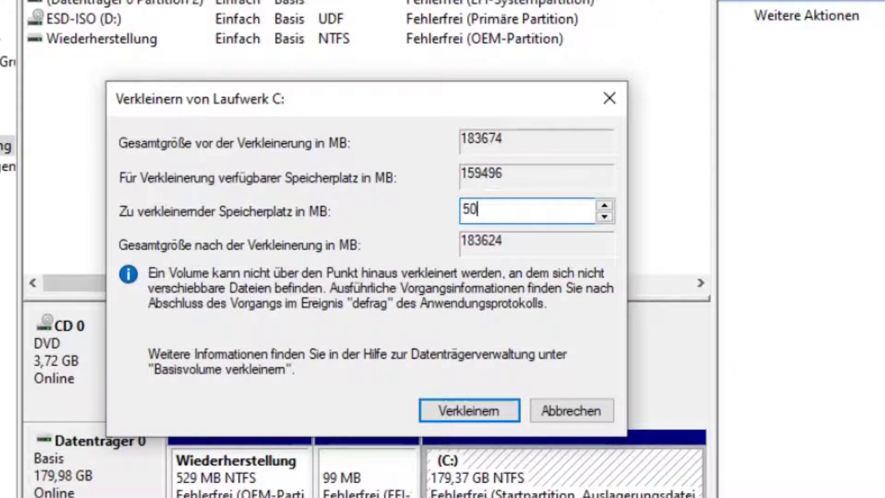
{"action": "type", "text": "000"}
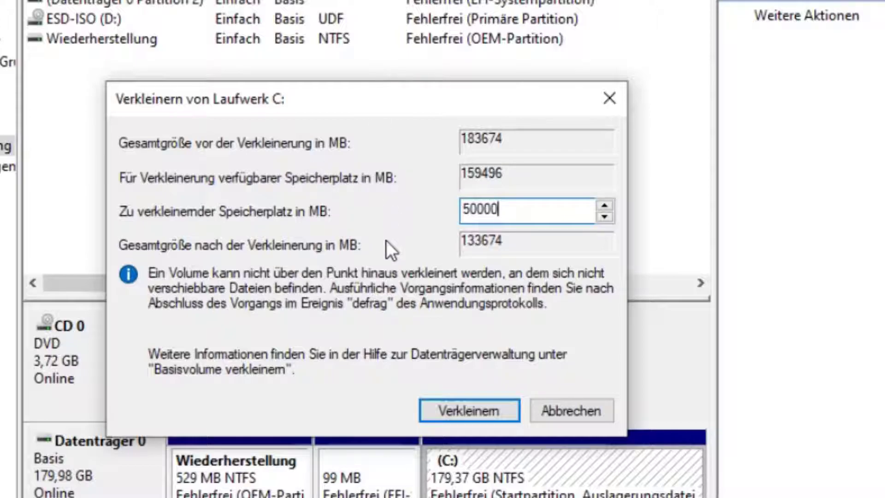
{"action": "left_click", "coordinate": [465, 415]}
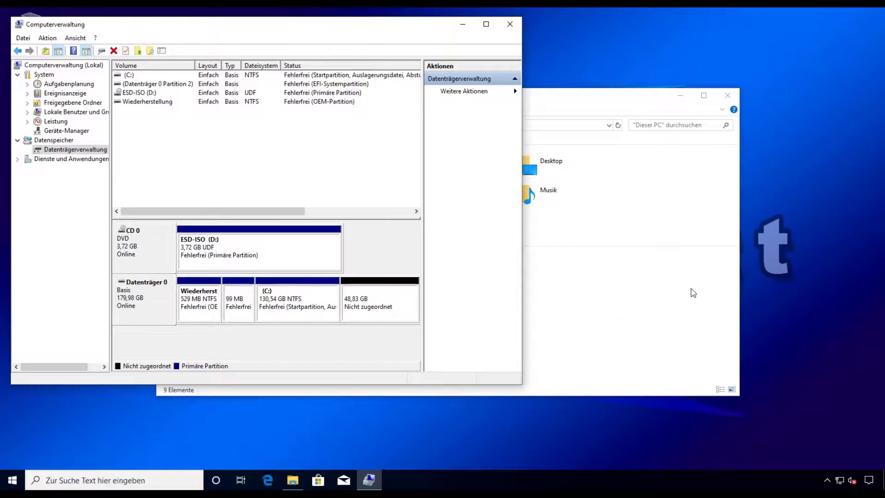
Minimize File Explorer and start a new simple volume in the unallocated space on Datenträger 0 with a size of 49999 MB.
{"action": "left_click", "coordinate": [637, 275]}
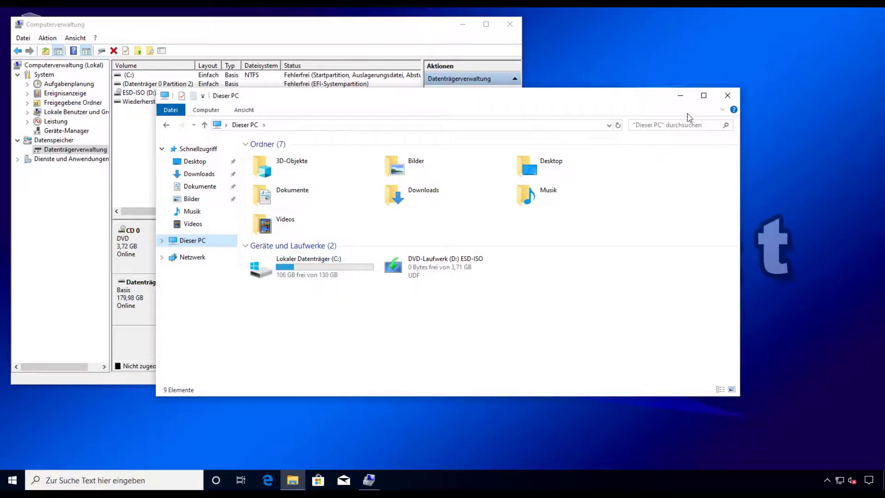
{"action": "left_click", "coordinate": [680, 95]}
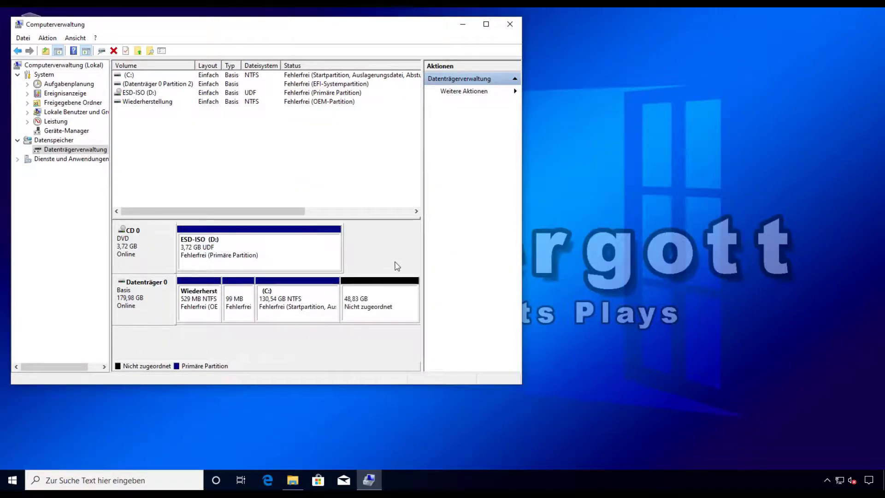
{"action": "right_click", "coordinate": [374, 290]}
{"action": "left_click", "coordinate": [359, 302]}
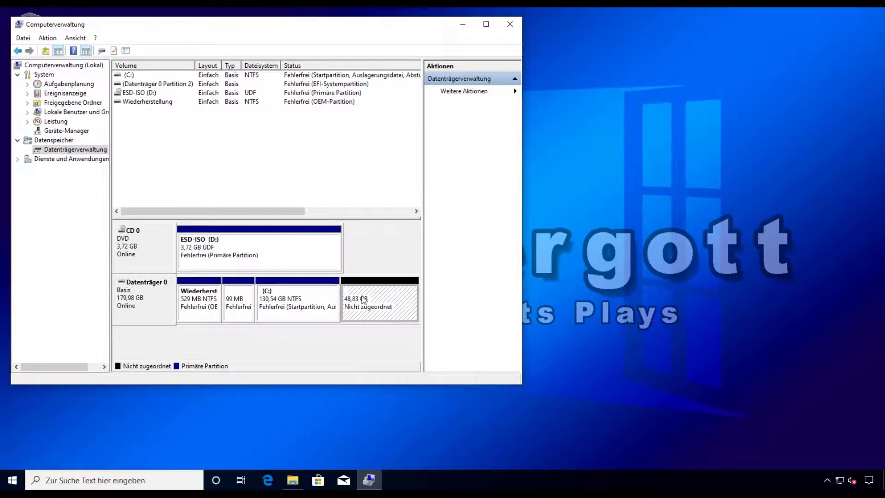
{"action": "right_click", "coordinate": [368, 300]}
{"action": "left_click", "coordinate": [402, 307]}
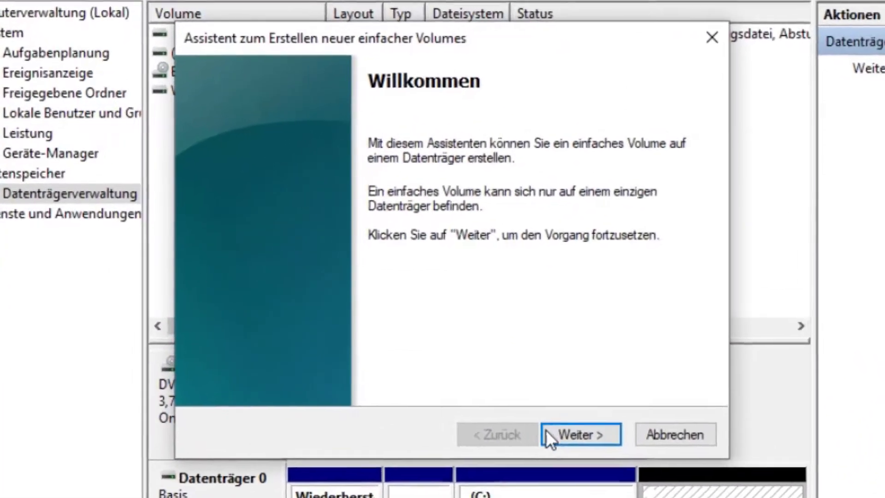
{"action": "left_click", "coordinate": [307, 262]}
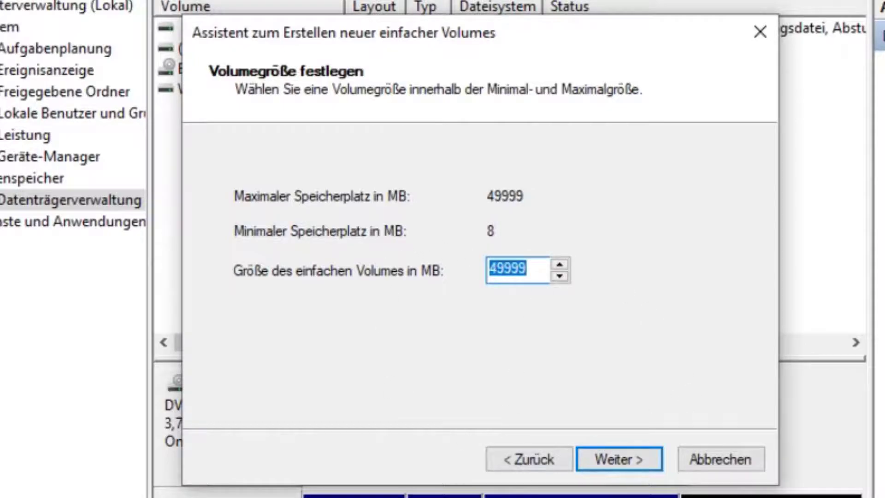
{"action": "left_click", "coordinate": [624, 468]}
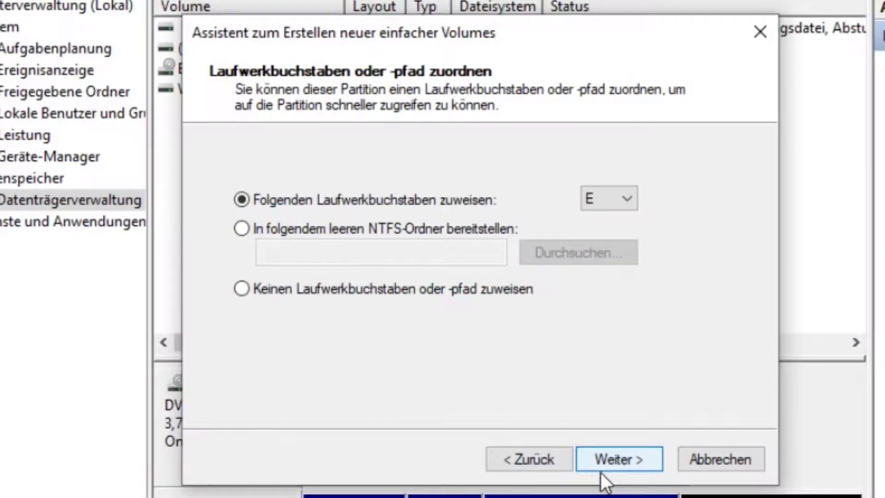
Assign drive letter M to the new volume and continue to the formatting settings.
{"action": "left_click", "coordinate": [583, 201]}
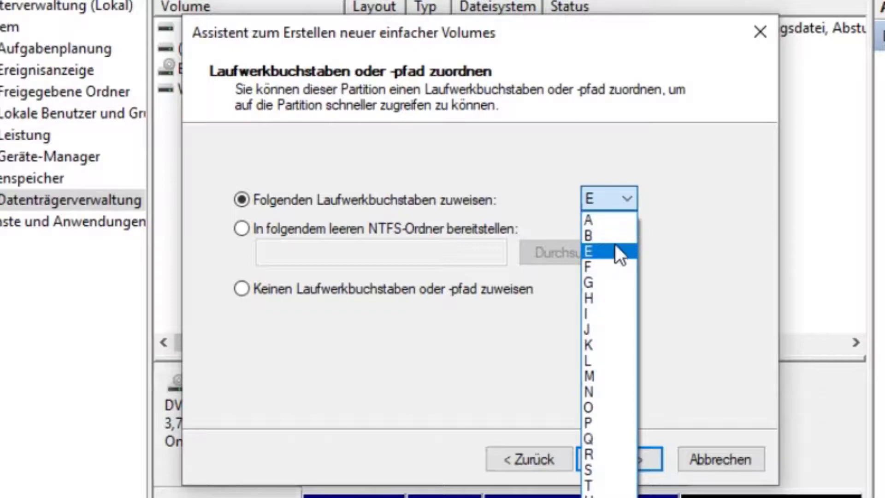
{"action": "left_click", "coordinate": [619, 380]}
{"action": "left_click", "coordinate": [621, 460]}
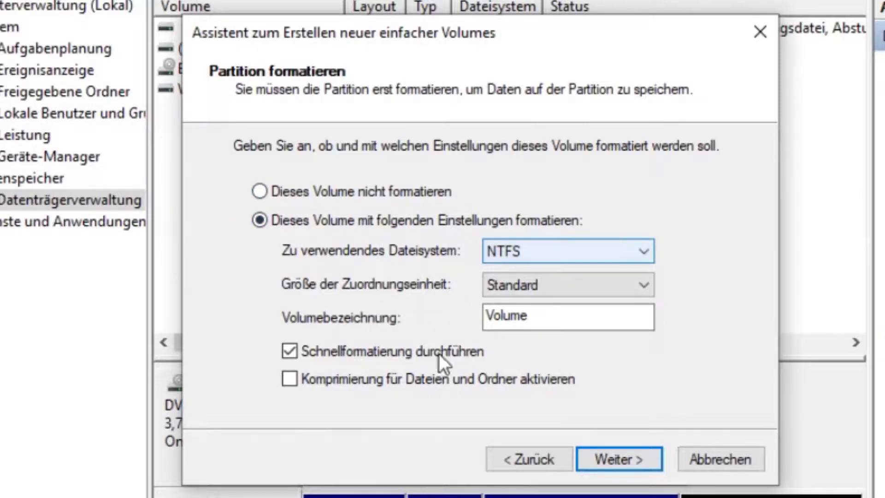
Label the volume DATEN, keep NTFS with quick formatting, and finish creating it.
{"action": "left_click_drag", "start_coordinate": [547, 324], "coordinate": [410, 321]}
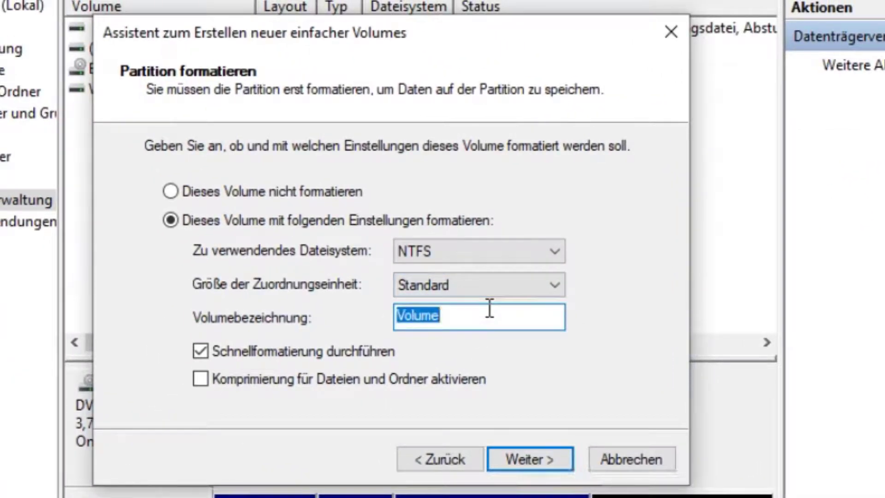
{"action": "type", "text": "DATEN"}
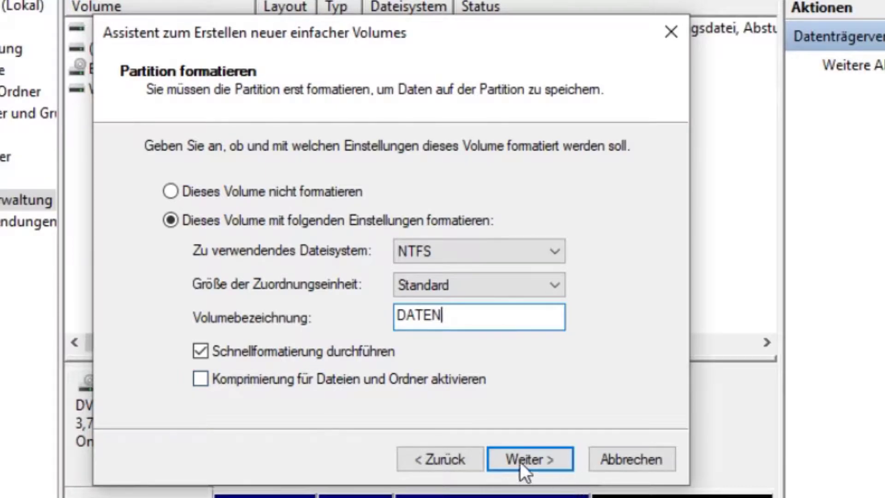
{"action": "left_click", "coordinate": [507, 465]}
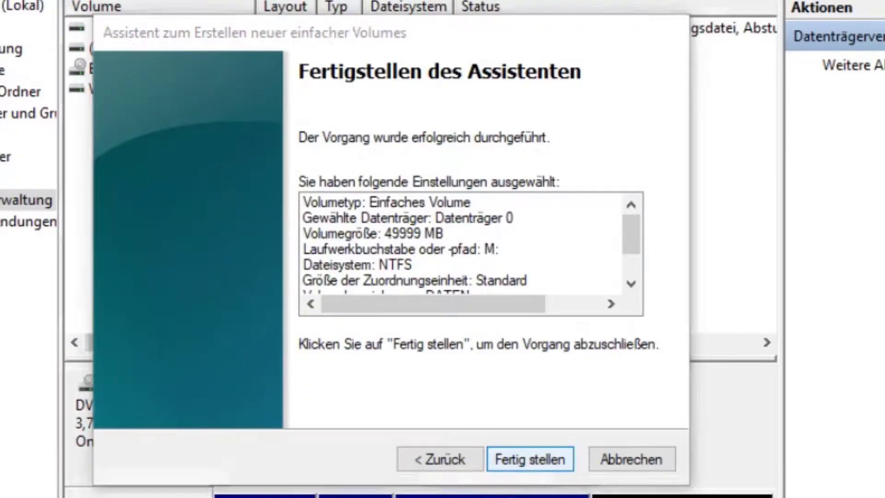
{"action": "left_click", "coordinate": [508, 459]}
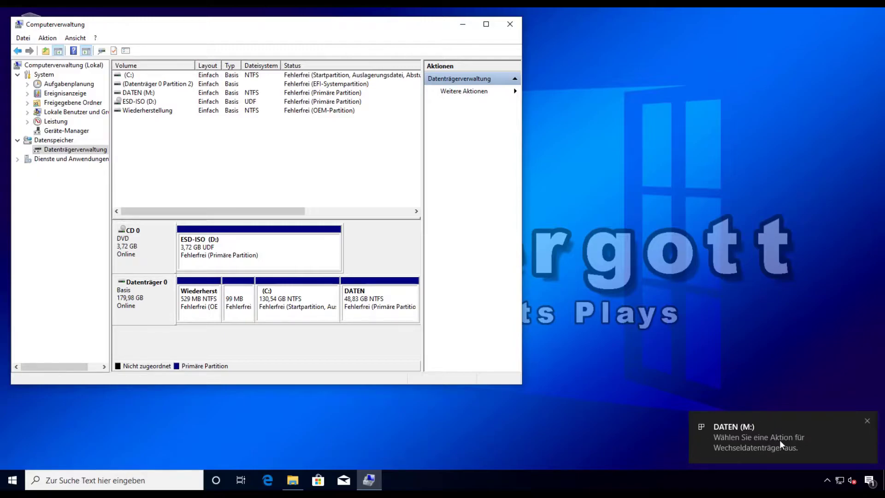
Dismiss the removable drive notification, view the contents of DATEN (M:) in File Explorer, and return to Dieser PC.
{"action": "left_click", "coordinate": [868, 421]}
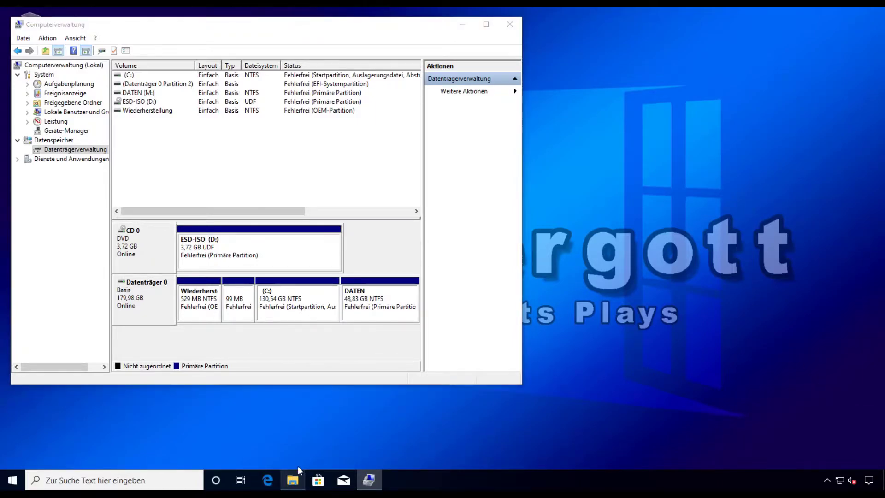
{"action": "left_click", "coordinate": [295, 475]}
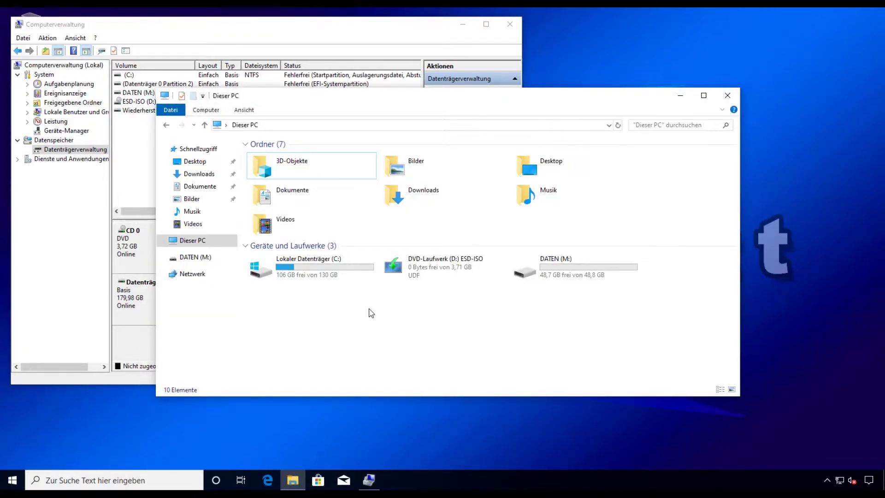
{"action": "double_click", "coordinate": [572, 274]}
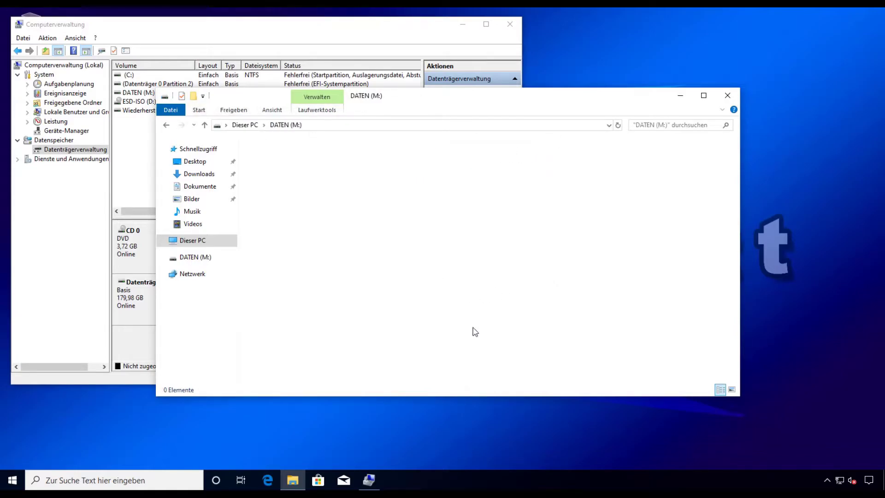
{"action": "key", "text": "alt+Left"}
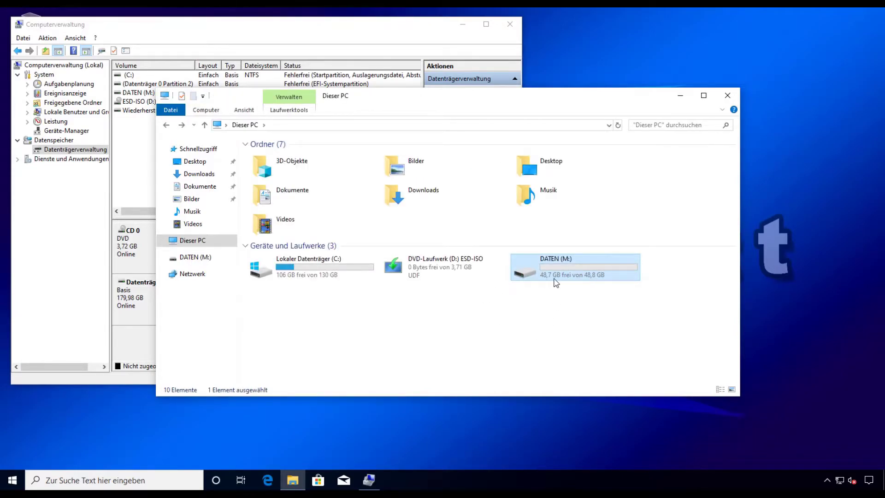